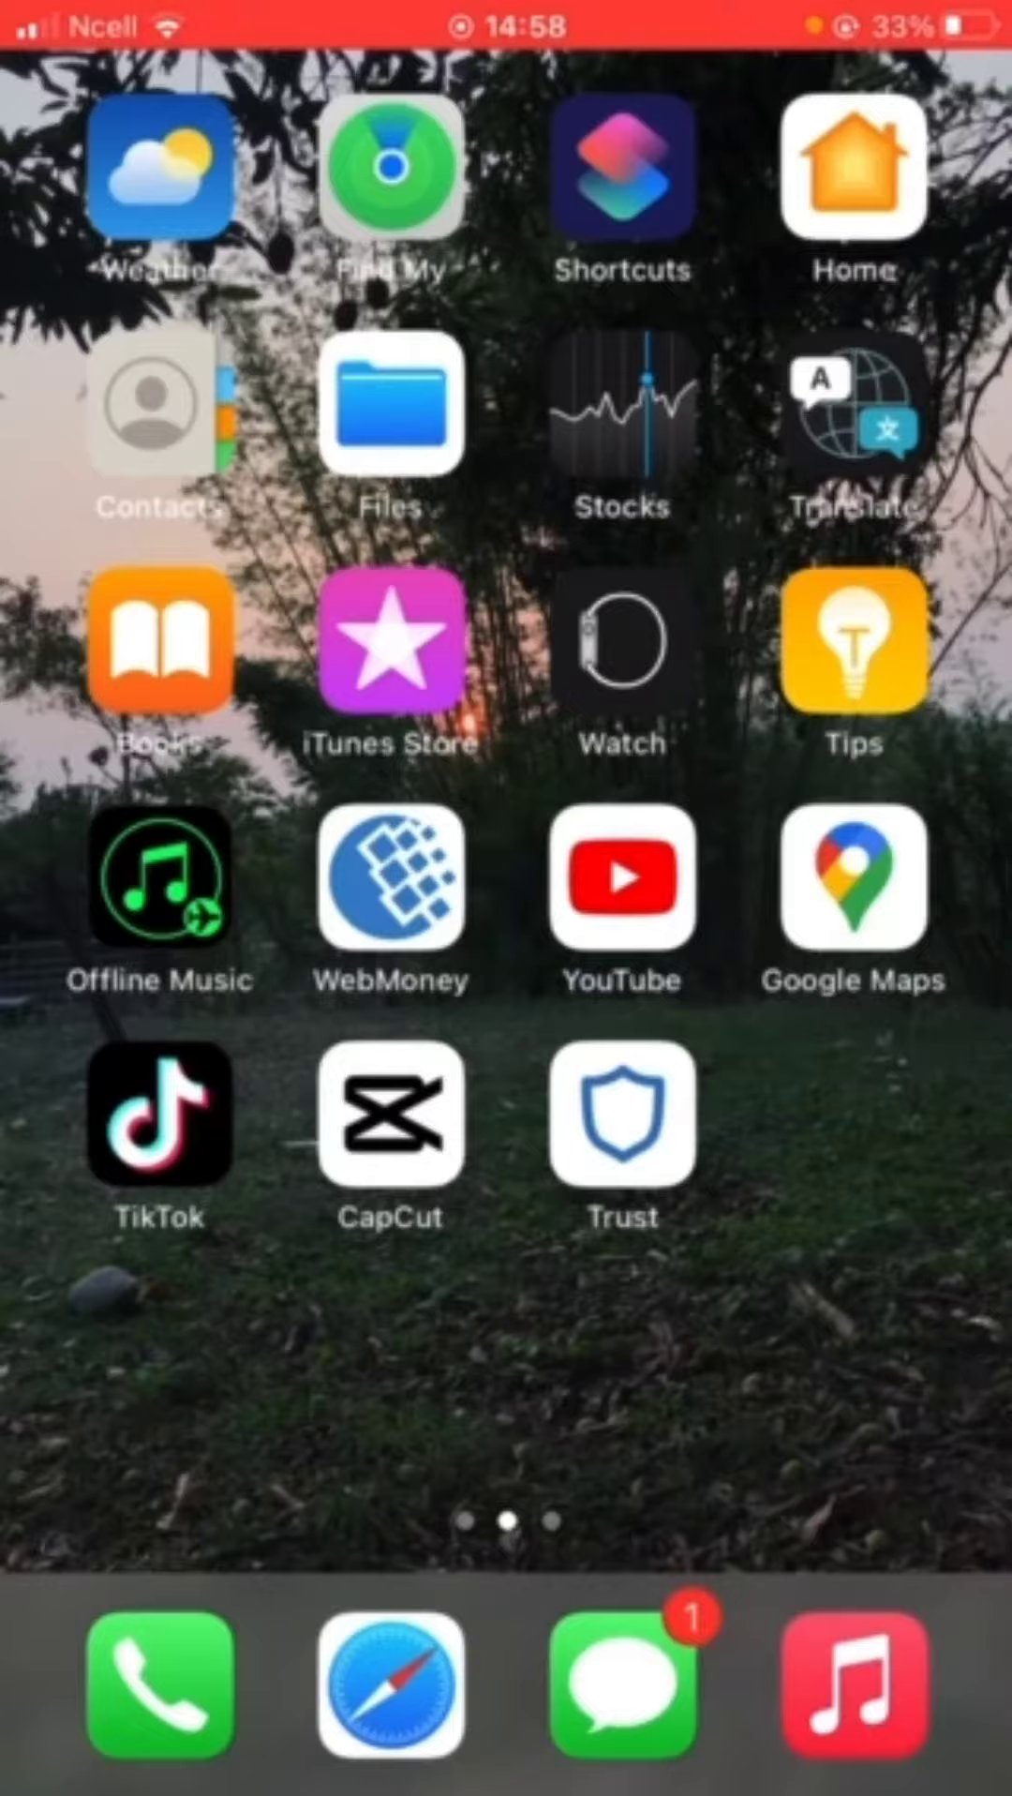
# Step: Unlock Trust Wallet with the passcode and open its Settings screen
pyautogui.click(623, 1114)
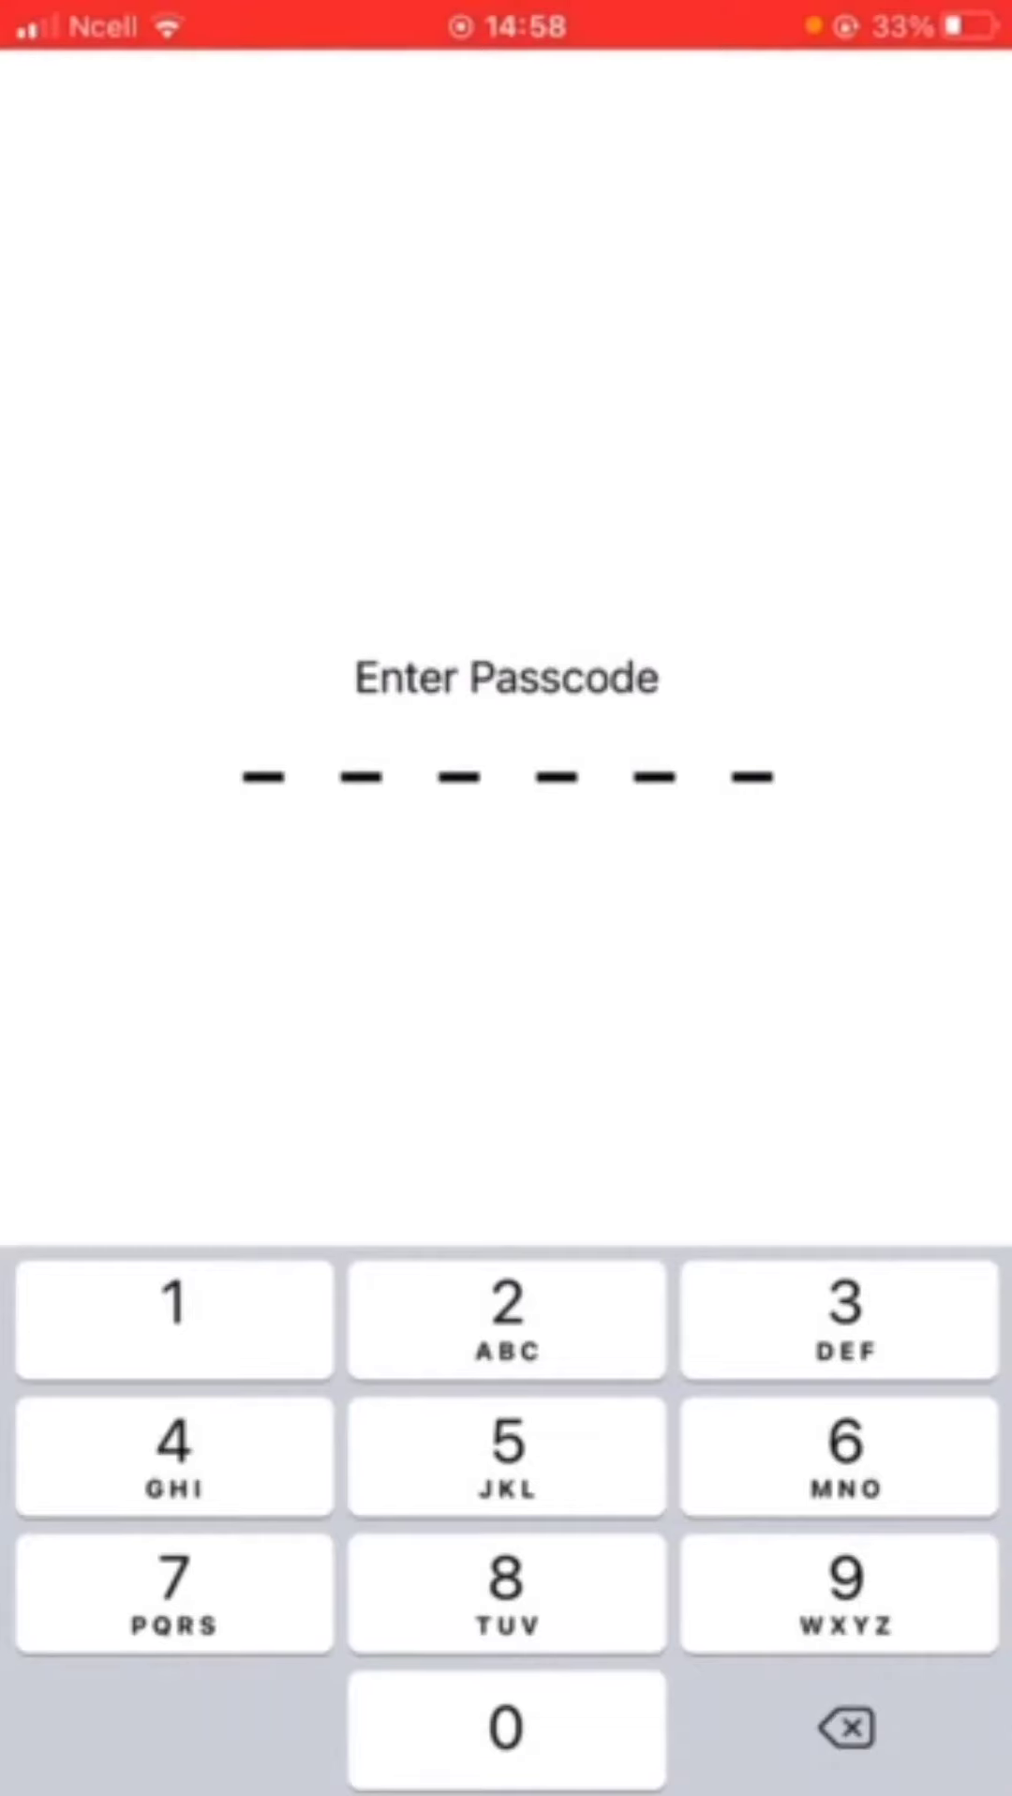
pyautogui.click(507, 1318)
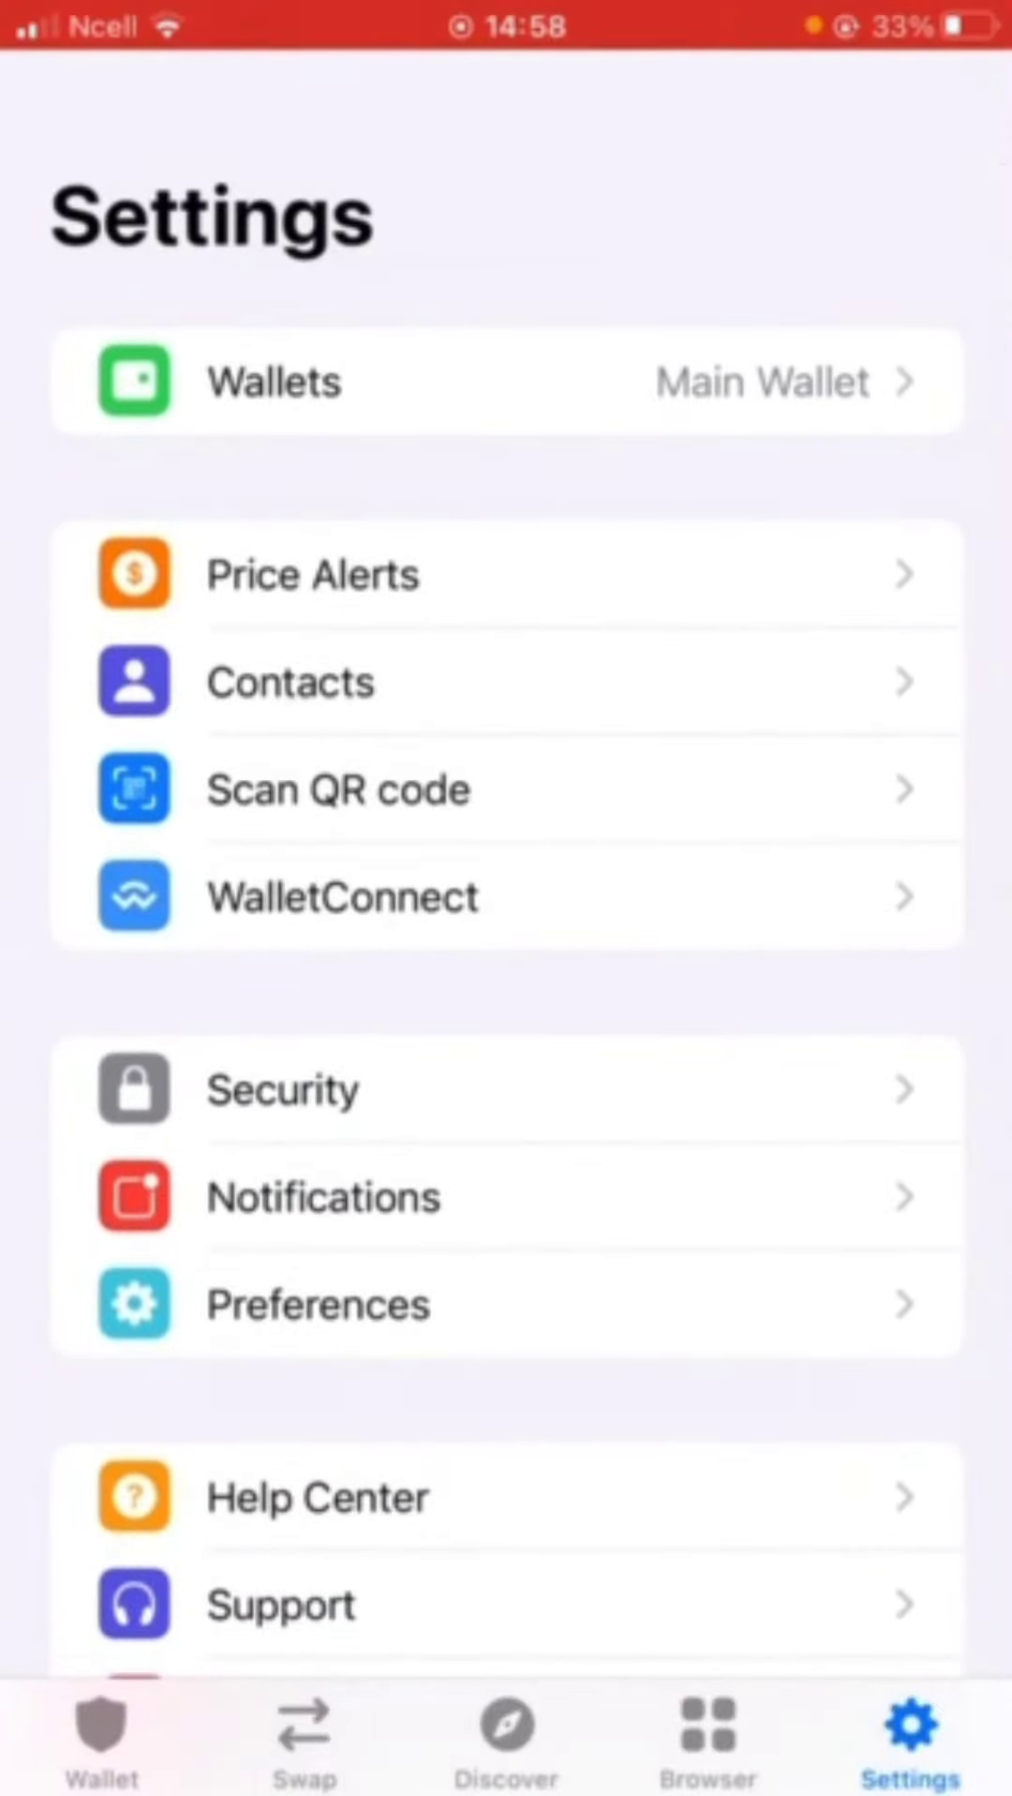
pyautogui.click(101, 1741)
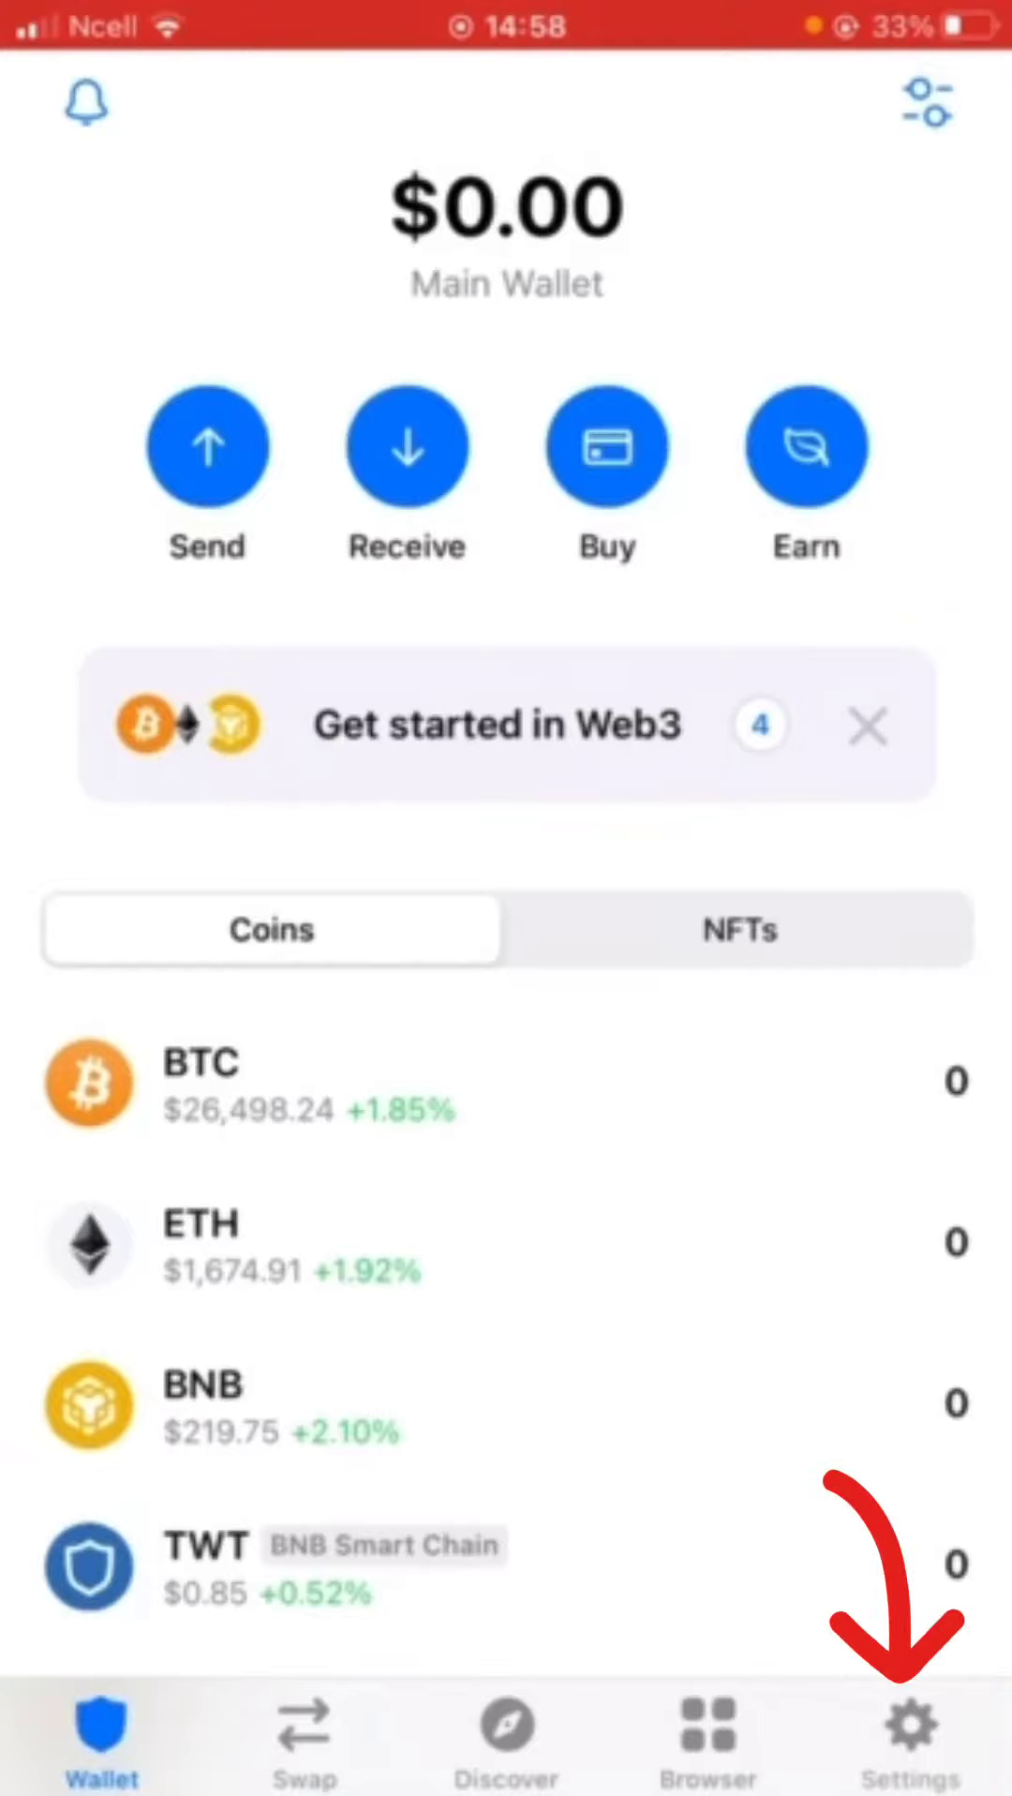
pyautogui.click(910, 1737)
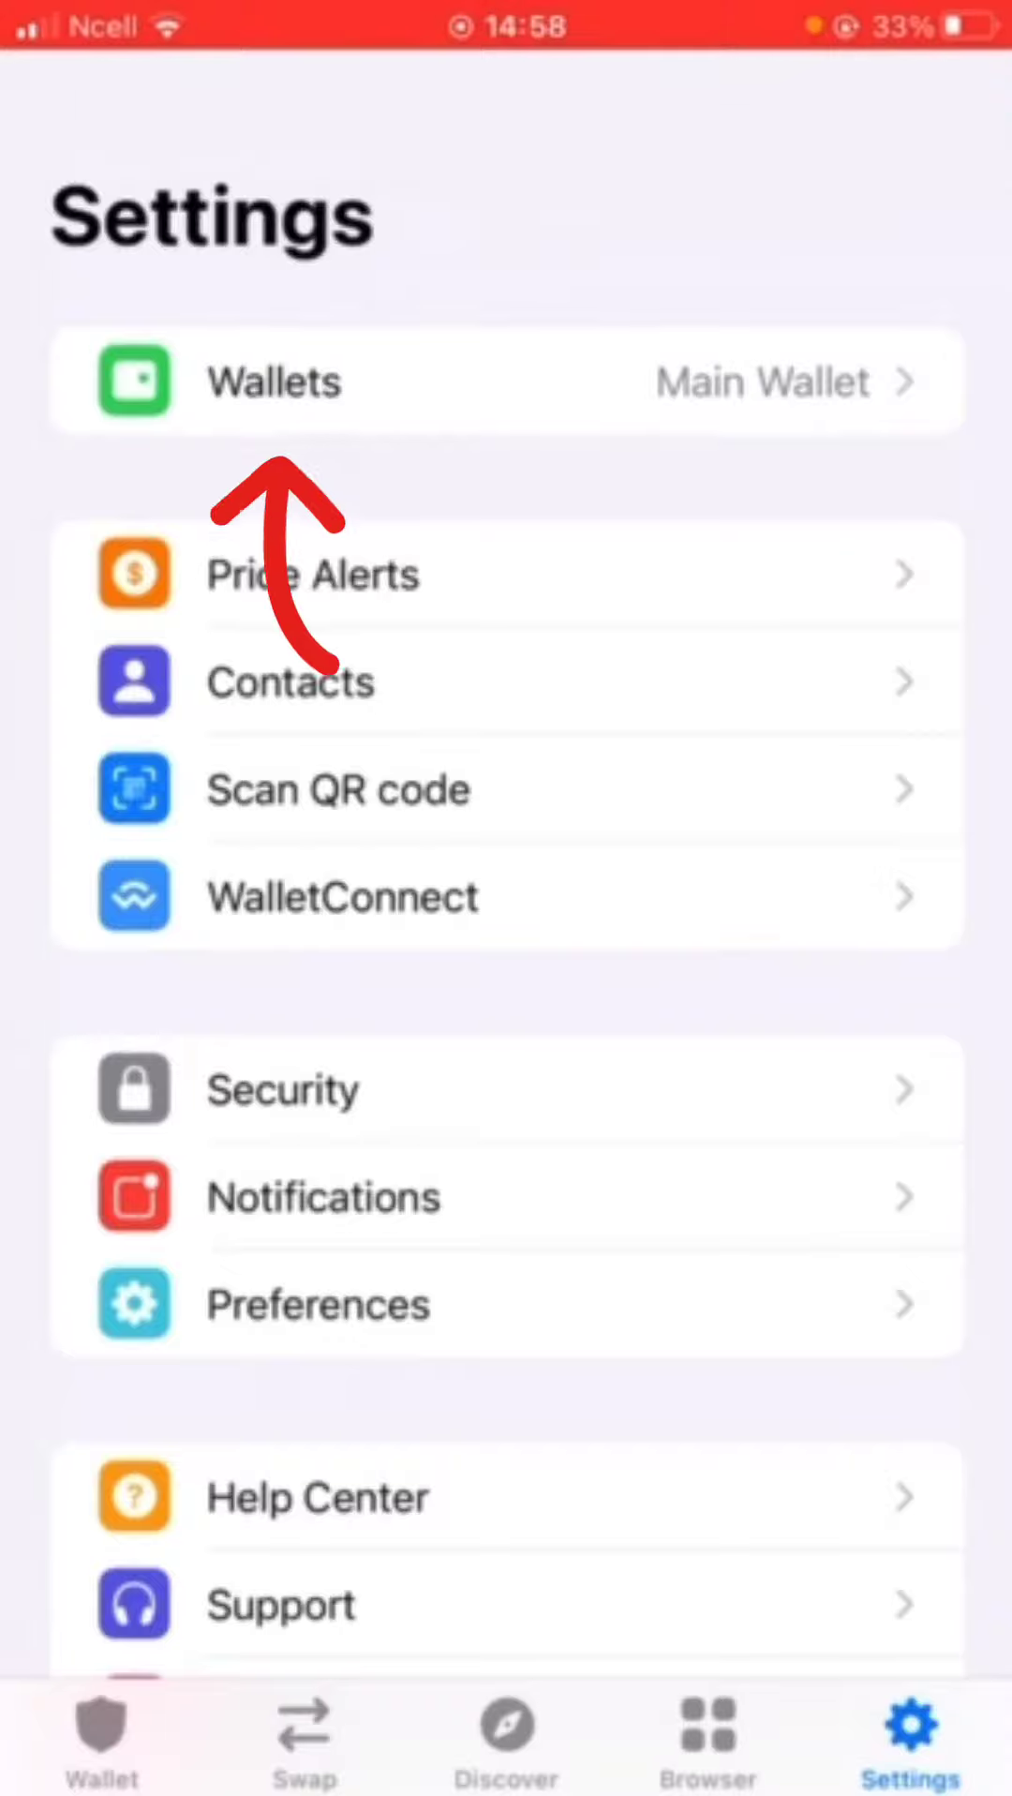
# Step: Open Main Wallet's details from the Wallets list in Settings
pyautogui.click(506, 383)
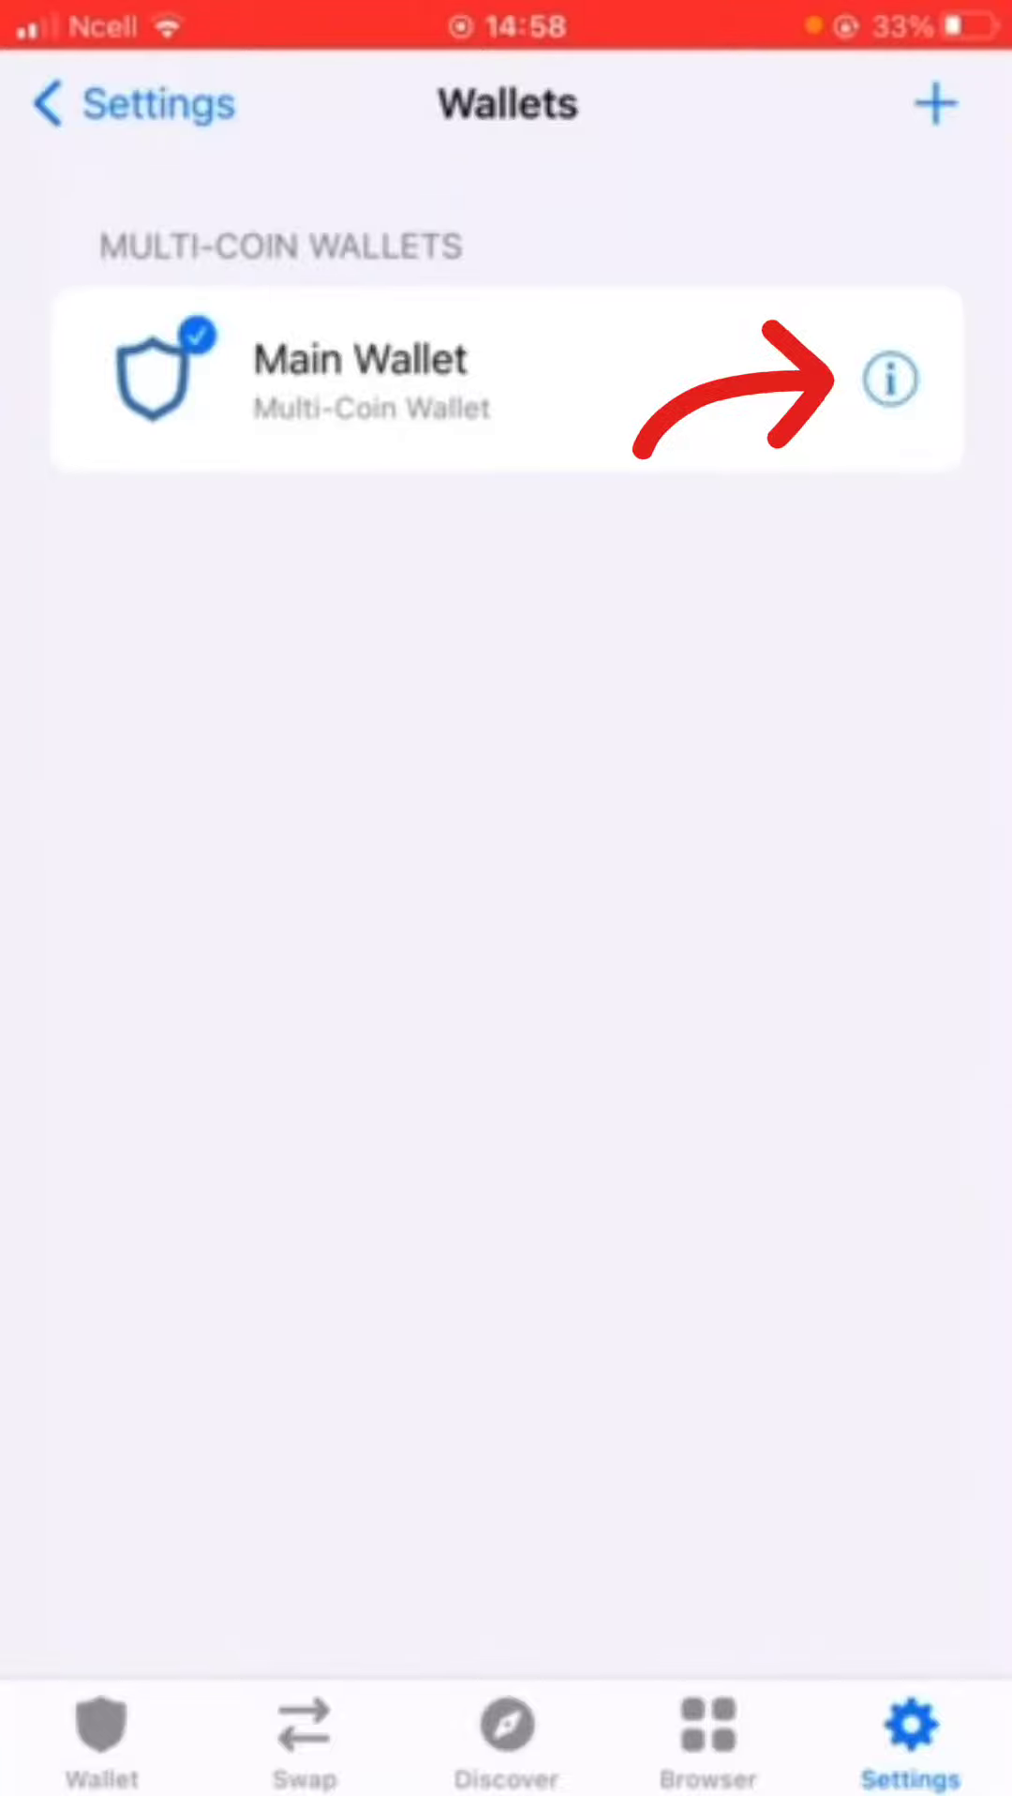
pyautogui.click(888, 378)
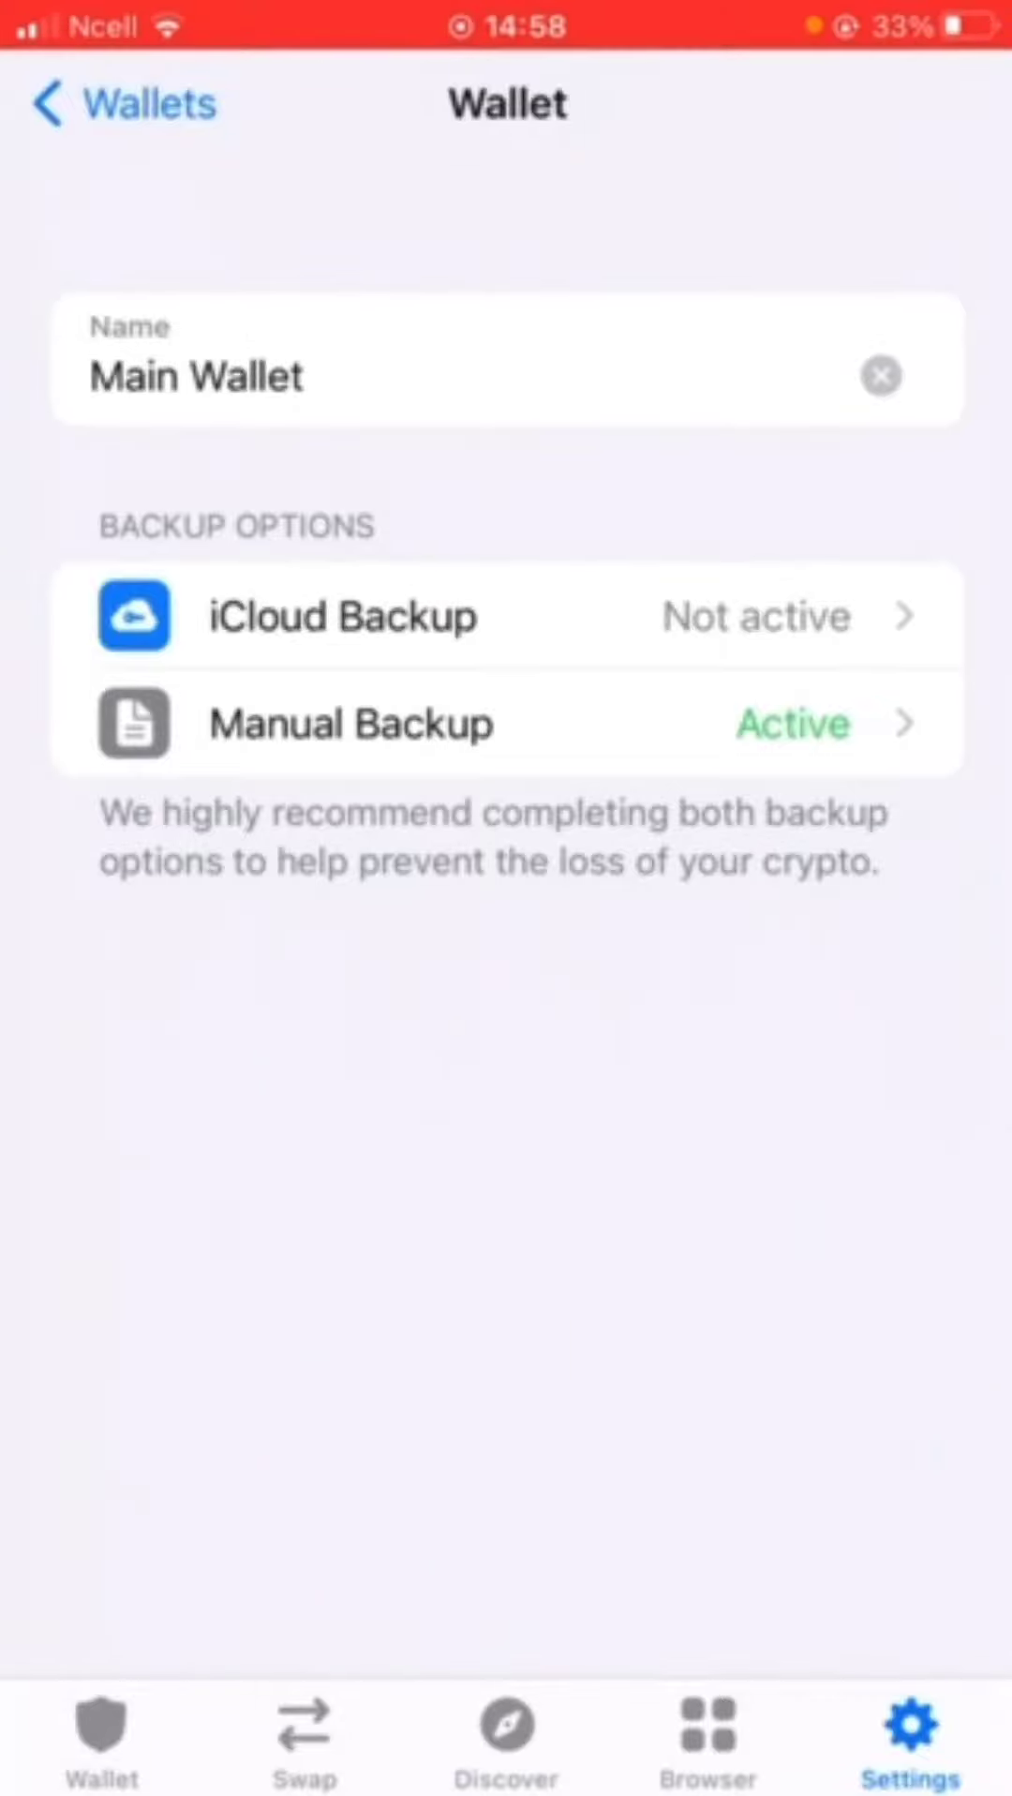
# Step: Choose Manual Backup, tick the three secret-phrase warnings, and continue
pyautogui.click(350, 724)
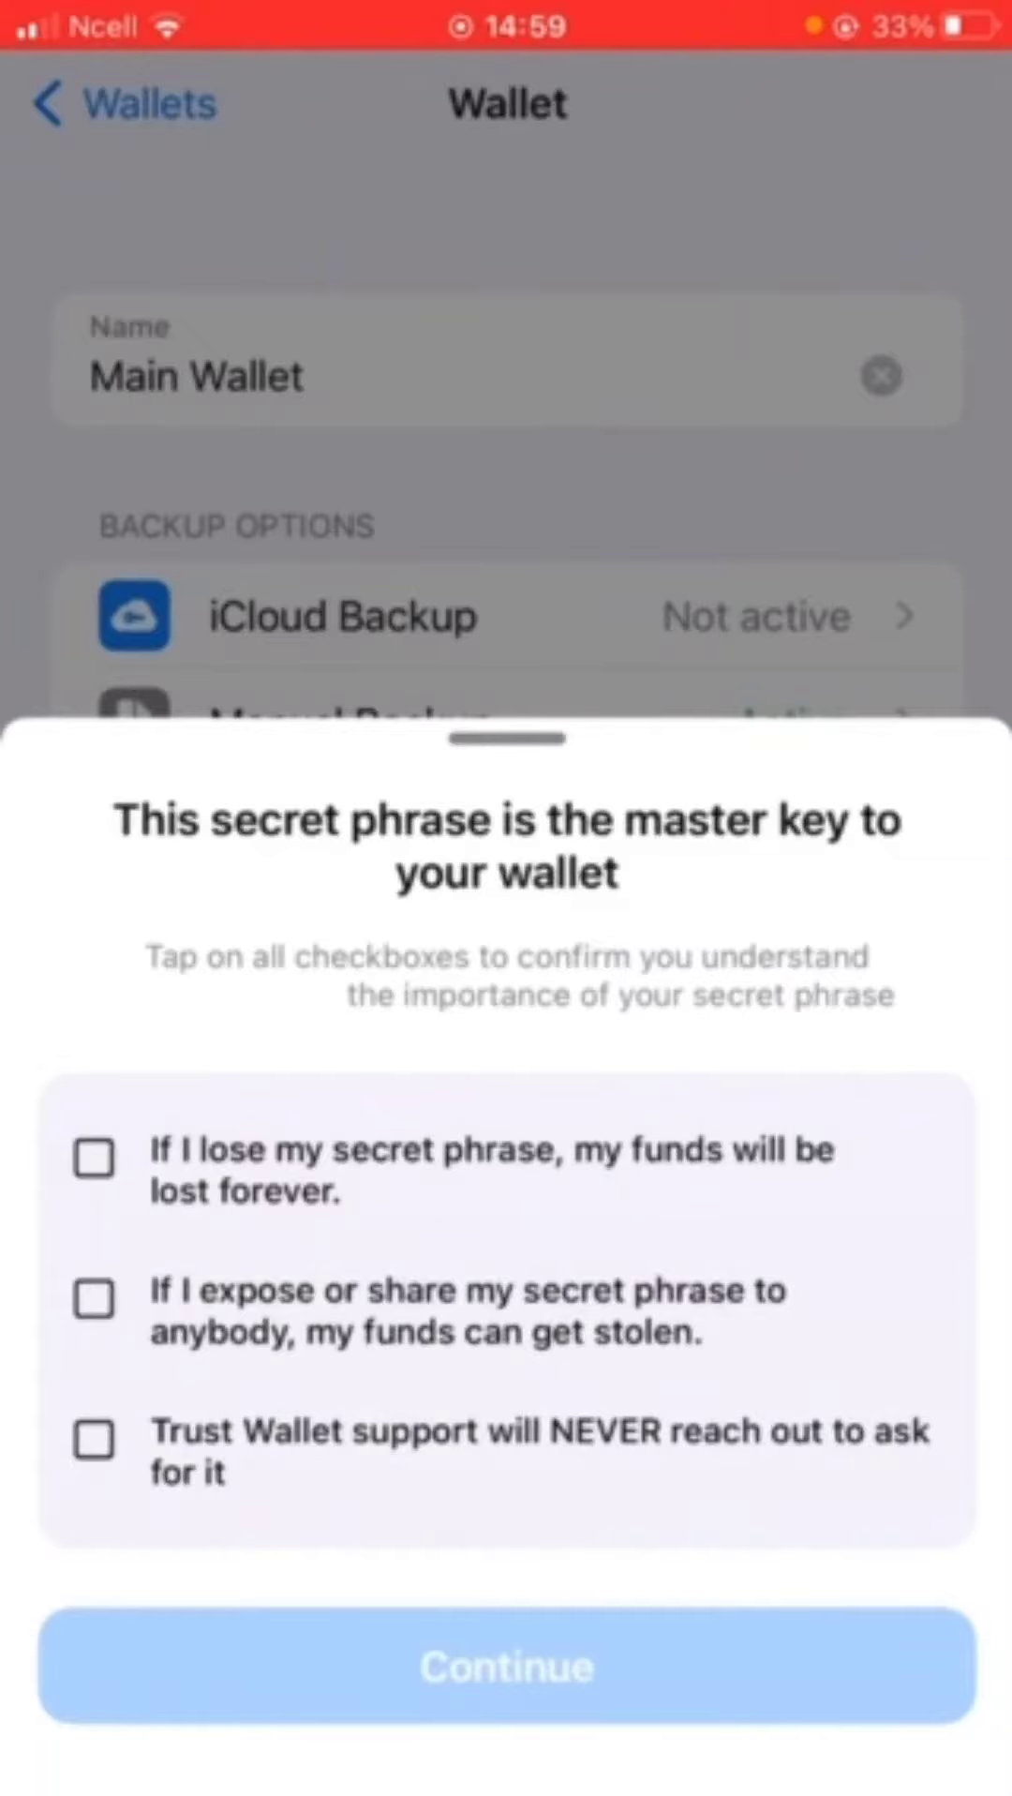
pyautogui.click(95, 1158)
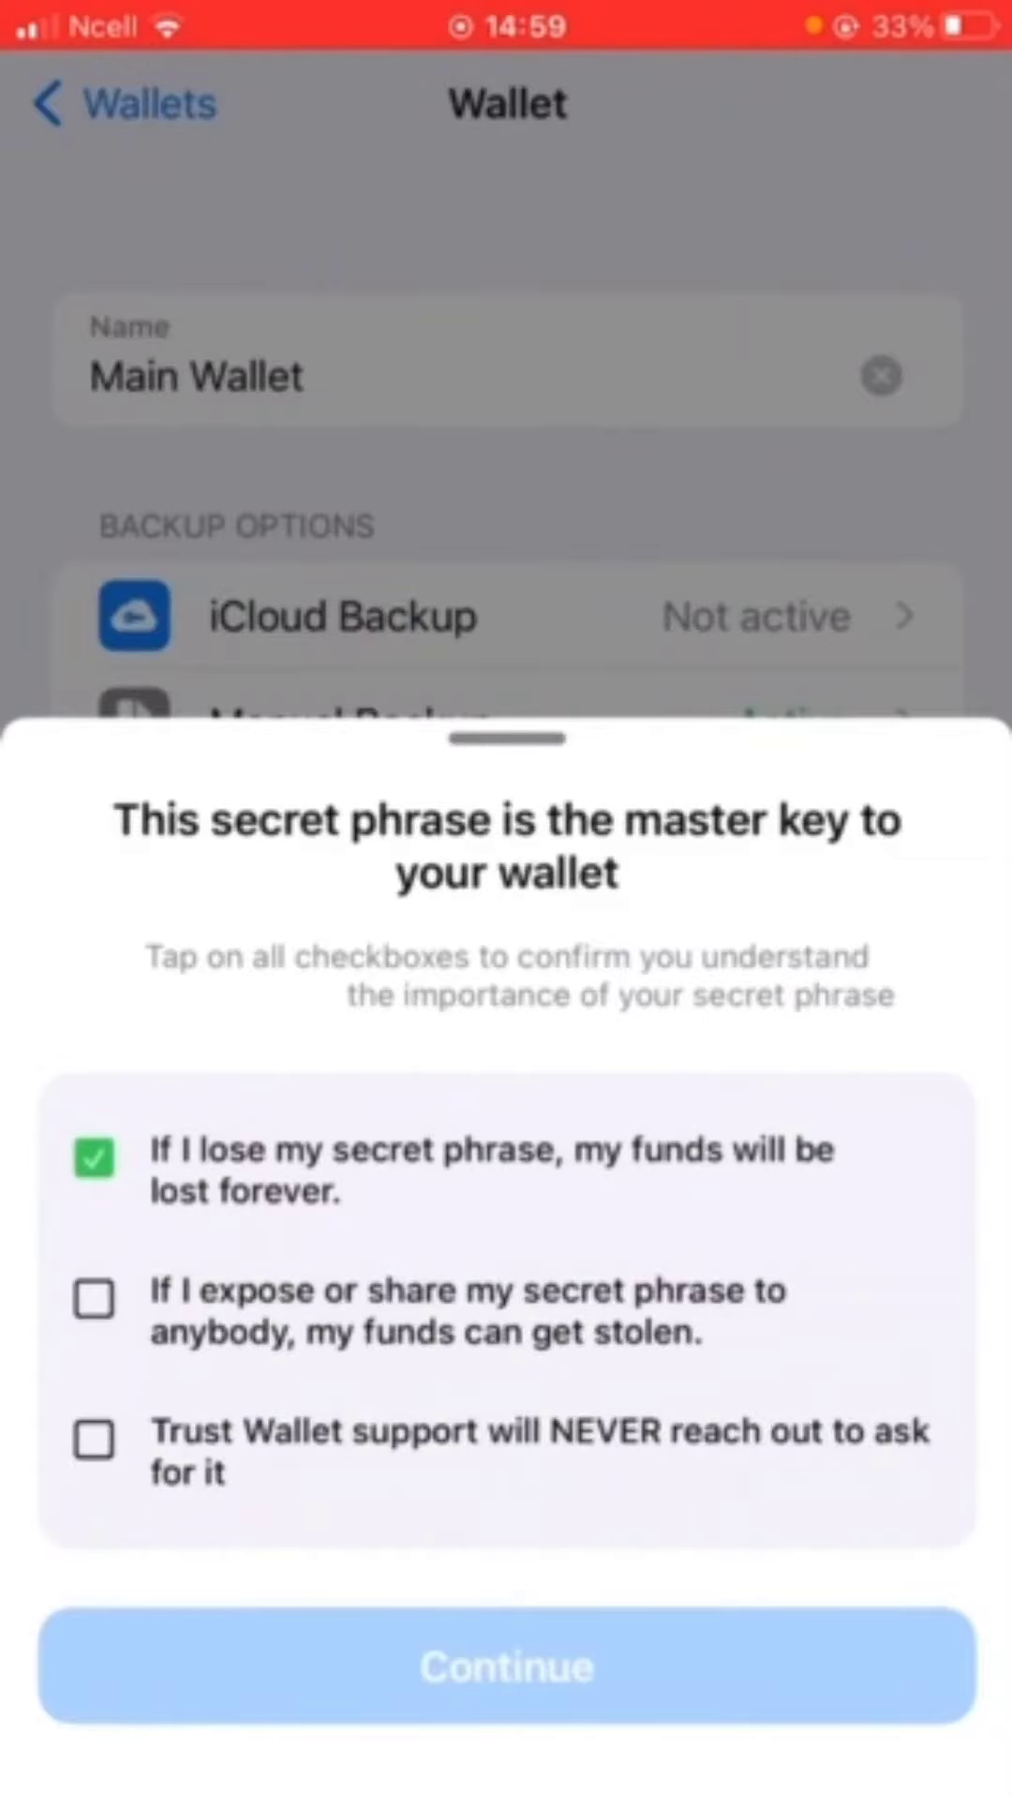
pyautogui.click(94, 1298)
pyautogui.click(94, 1439)
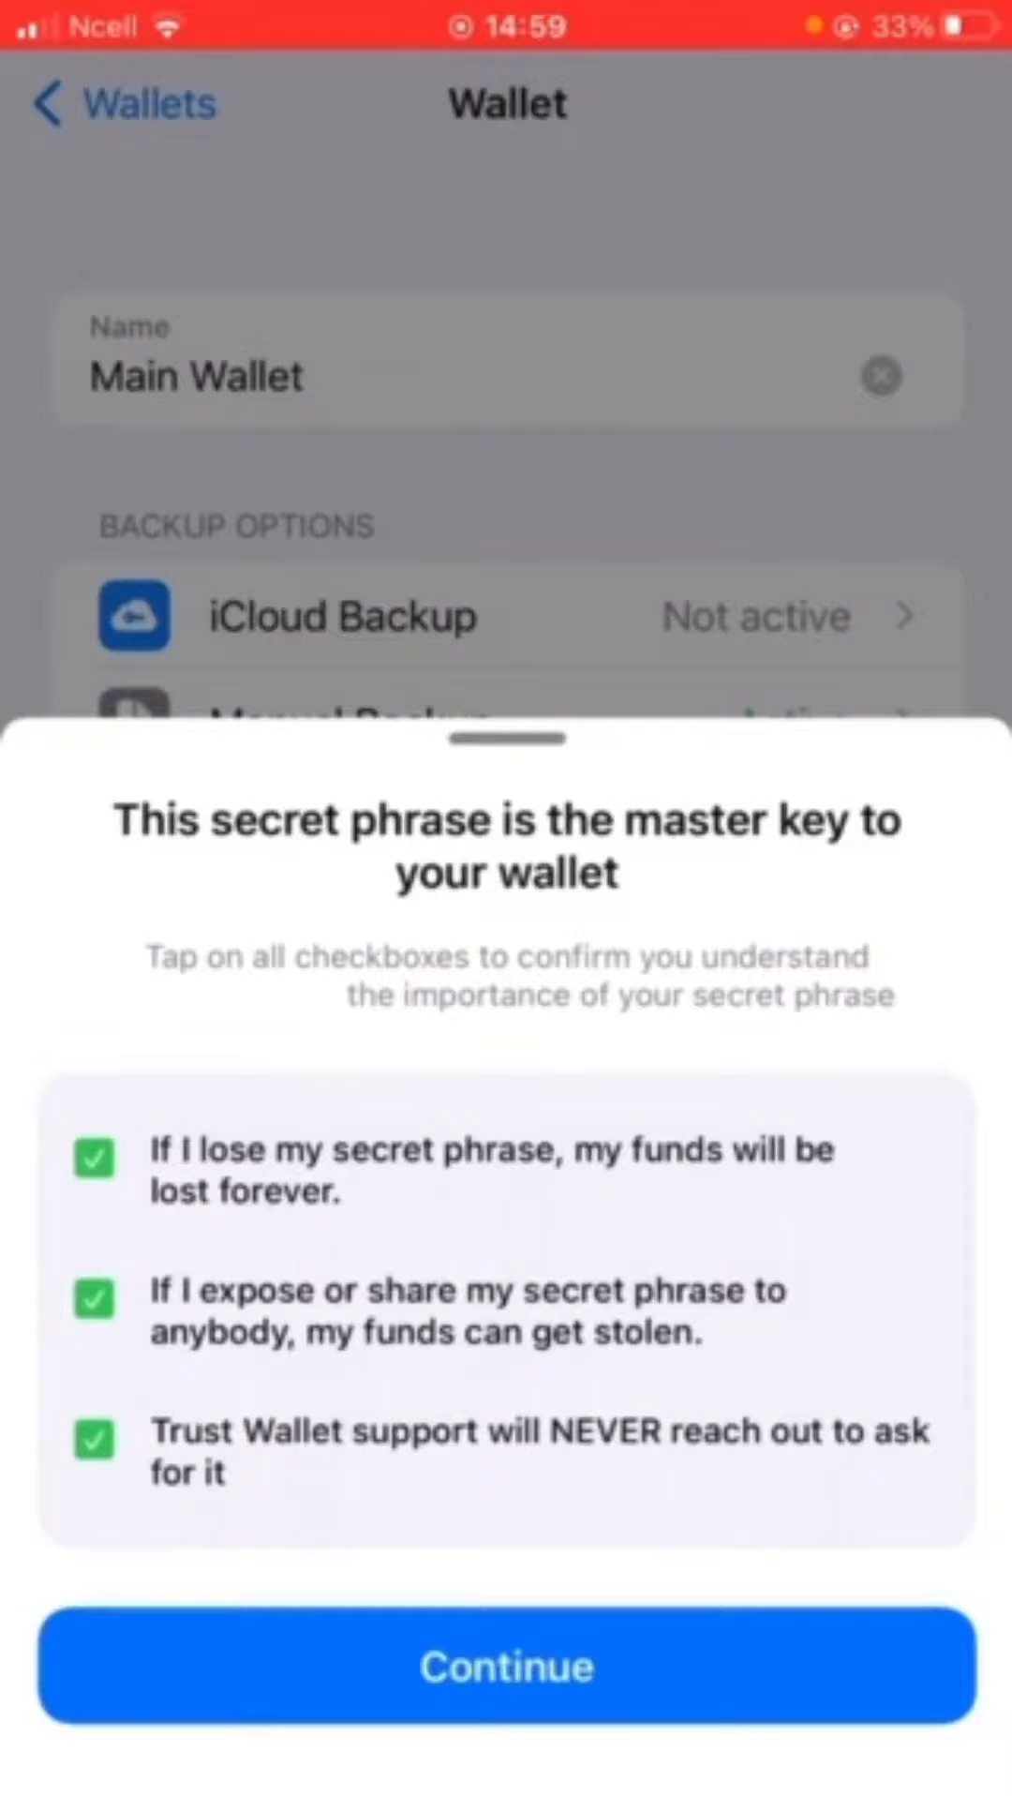
pyautogui.click(506, 1665)
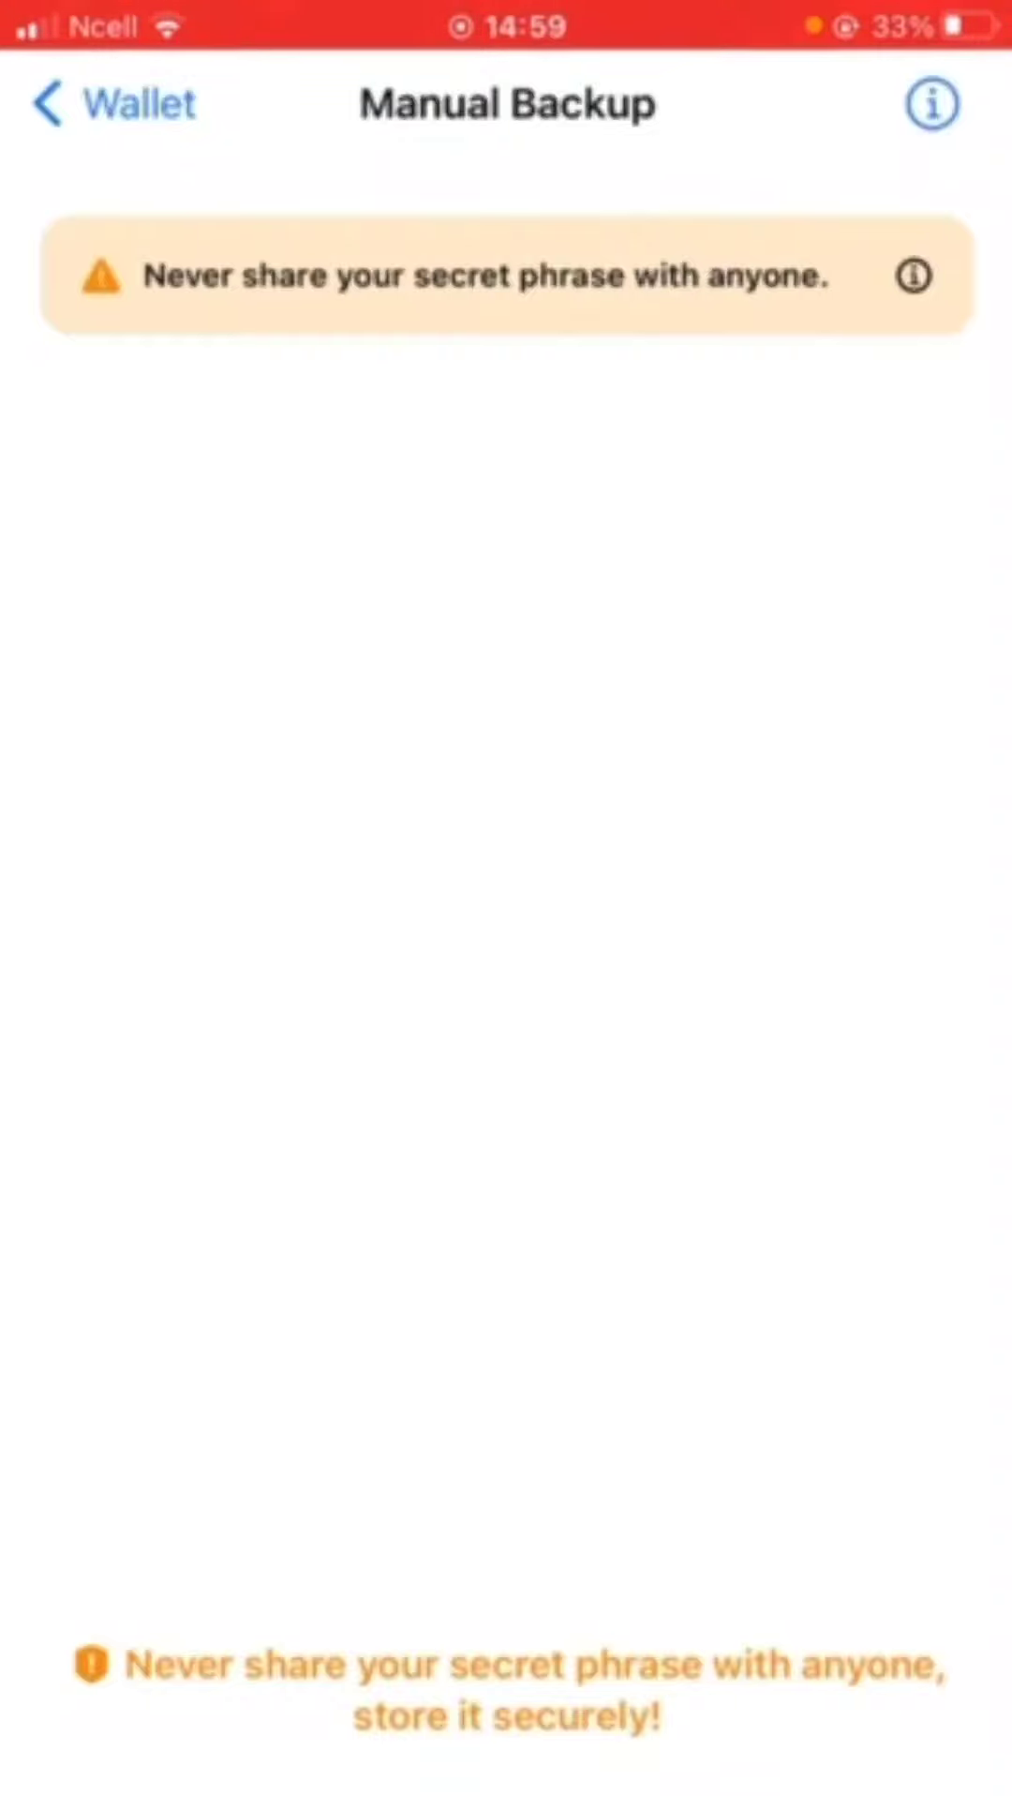
# Step: Return to the iOS Home Screen after viewing the Manual Backup warning
pyautogui.press('super')
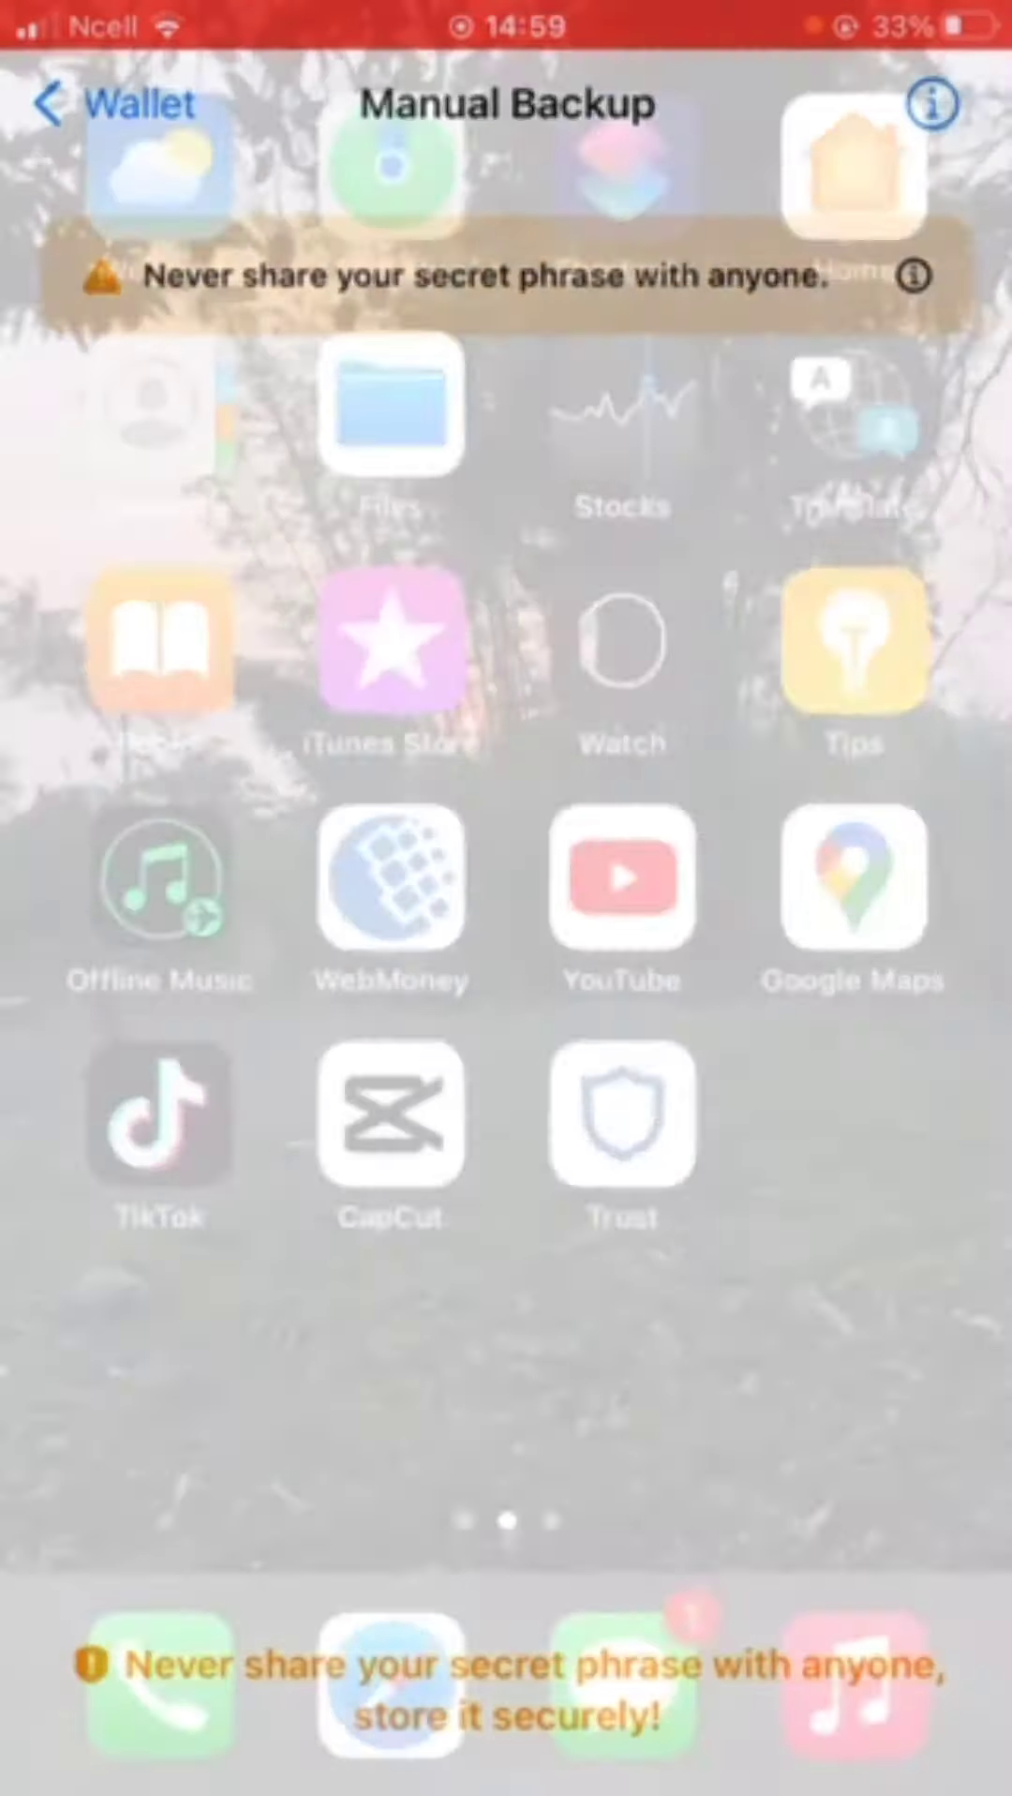